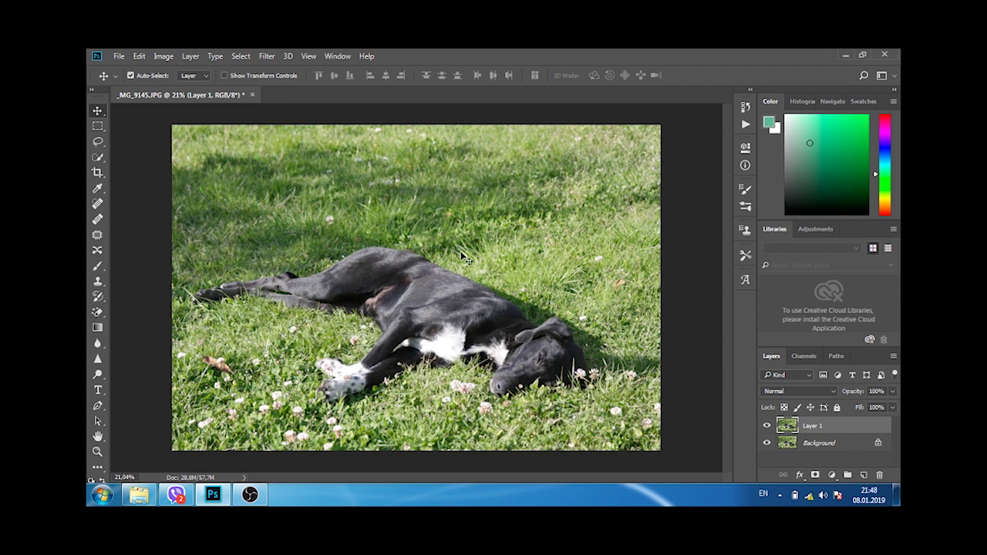
# Compare retouched Layer 1 with the original by toggling its visibility, then delete Layer 1
pyautogui.scroll(1, 465, 260)
pyautogui.scroll(1, 465, 260)
pyautogui.scroll(1, 465, 260)
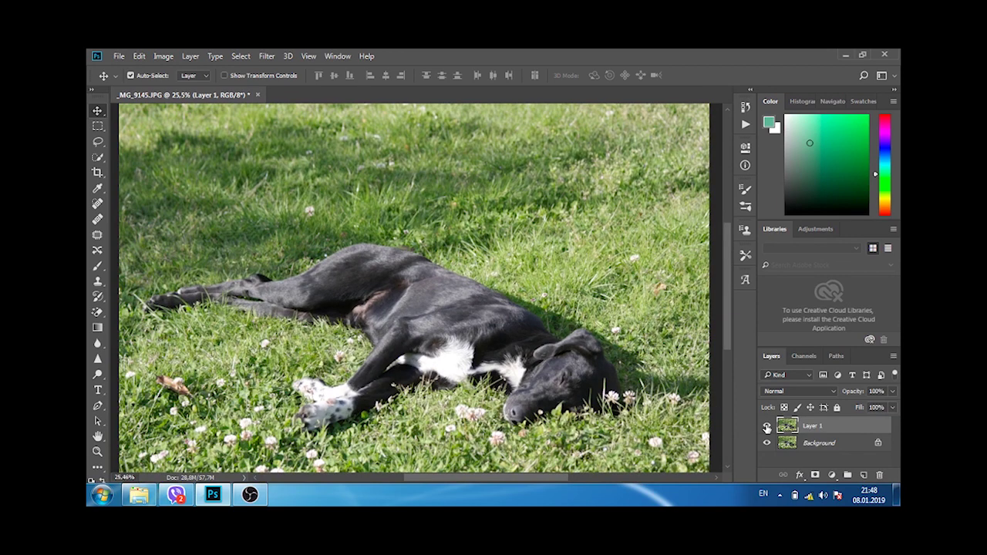
pyautogui.click(766, 427)
pyautogui.click(767, 426)
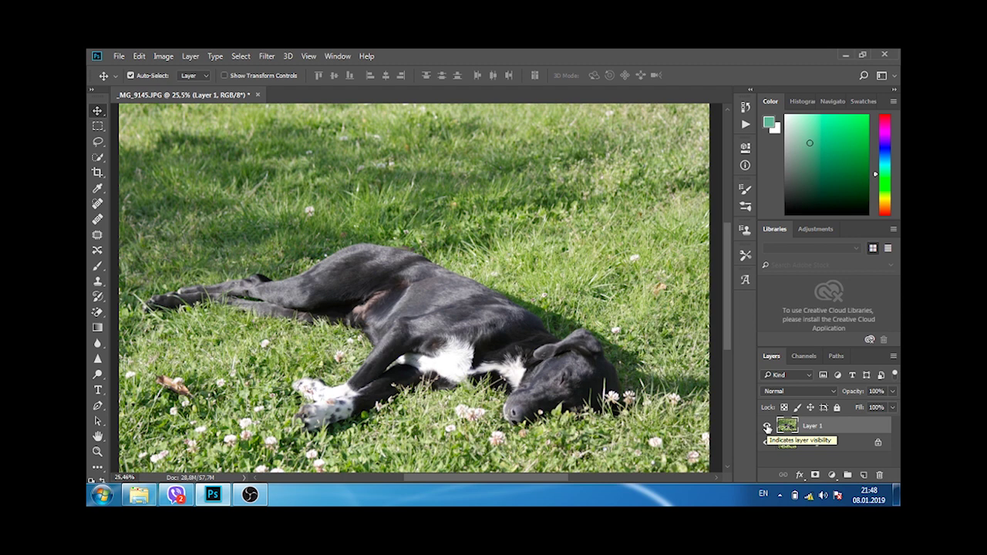
pyautogui.click(767, 427)
pyautogui.click(766, 427)
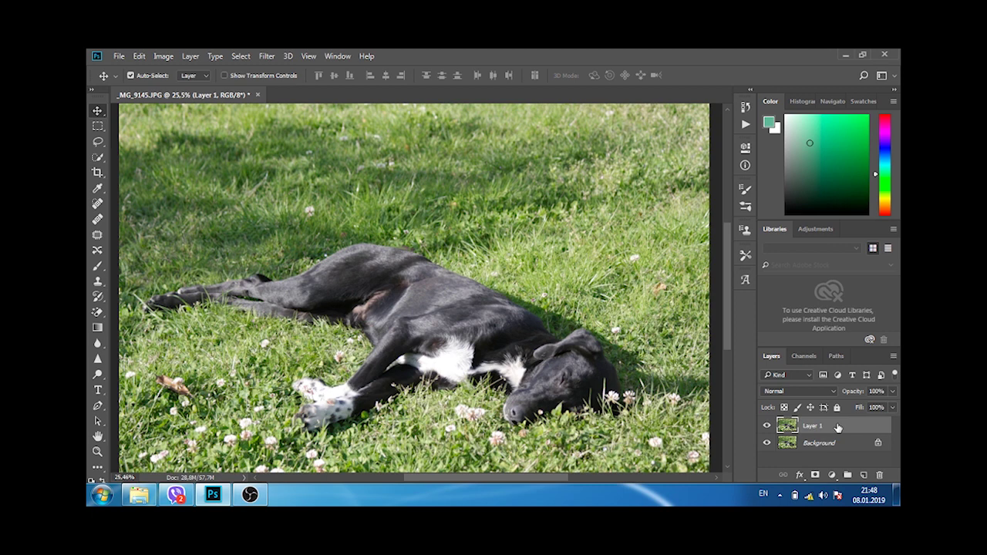
pyautogui.press('Delete')
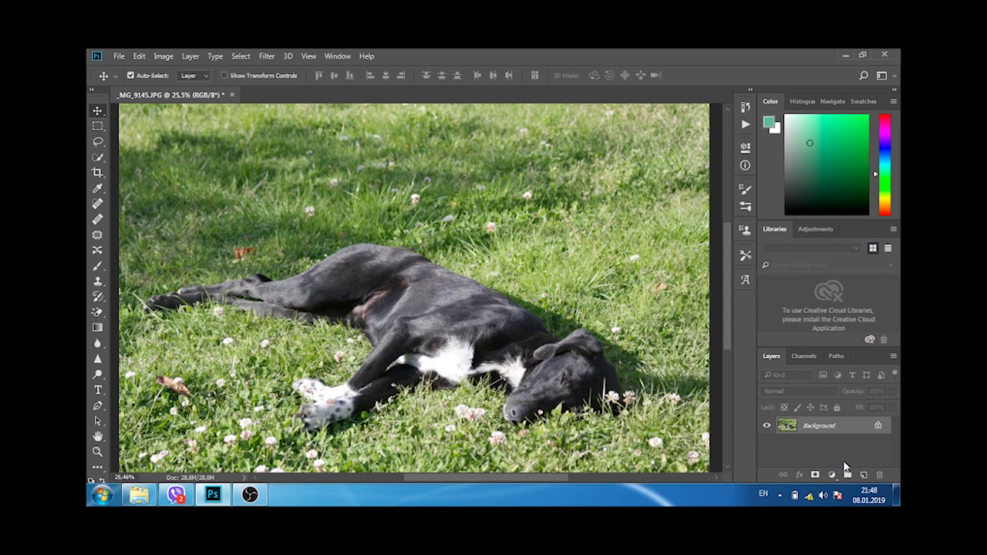
# Duplicate the original Background photo into a fresh Layer 1 with Ctrl+J
pyautogui.press('ctrl')
pyautogui.hotkey('ctrl', 'j')
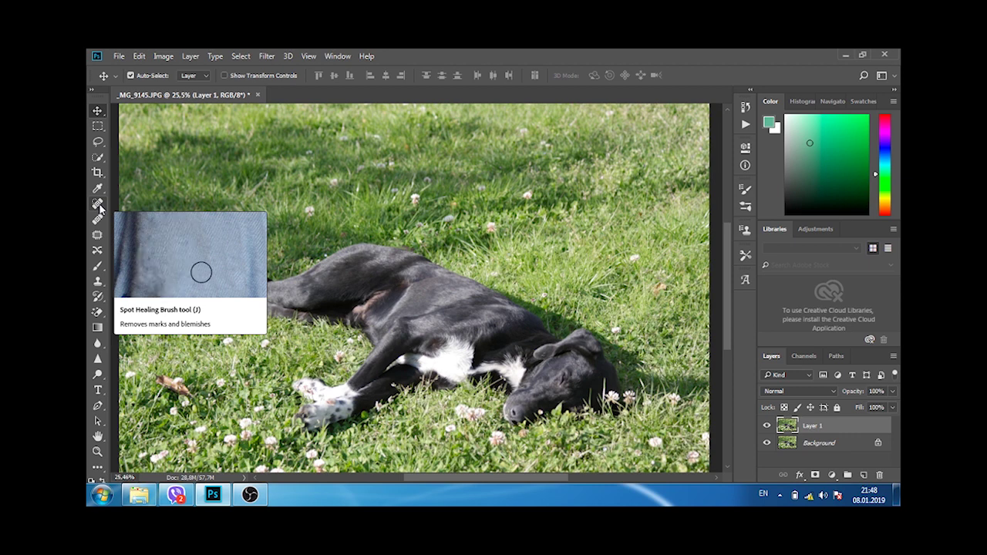
# Select the Spot Healing Brush and set its size to about 94 px
pyautogui.click(98, 205)
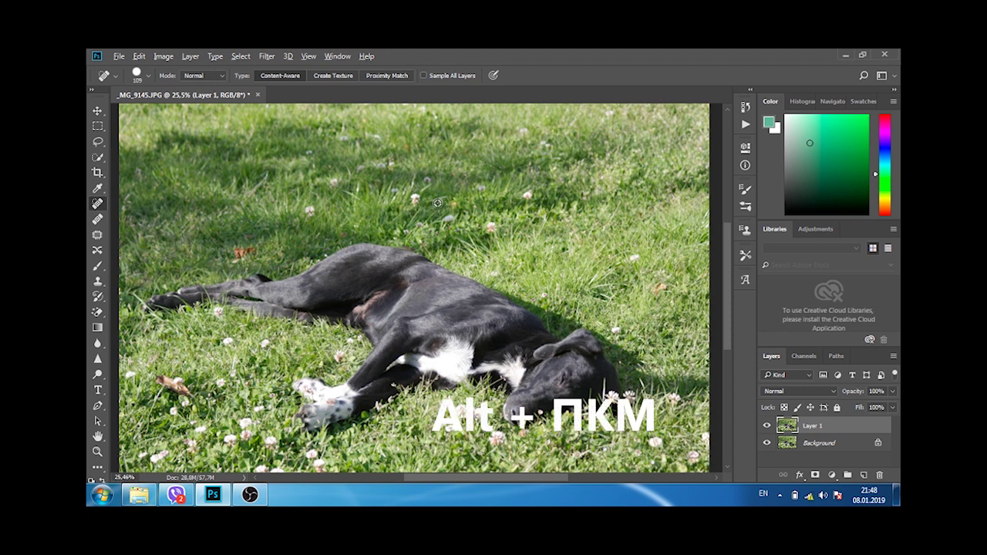
pyautogui.keyDown('alt'); pyautogui.rightClick(438, 204); pyautogui.keyUp('alt')
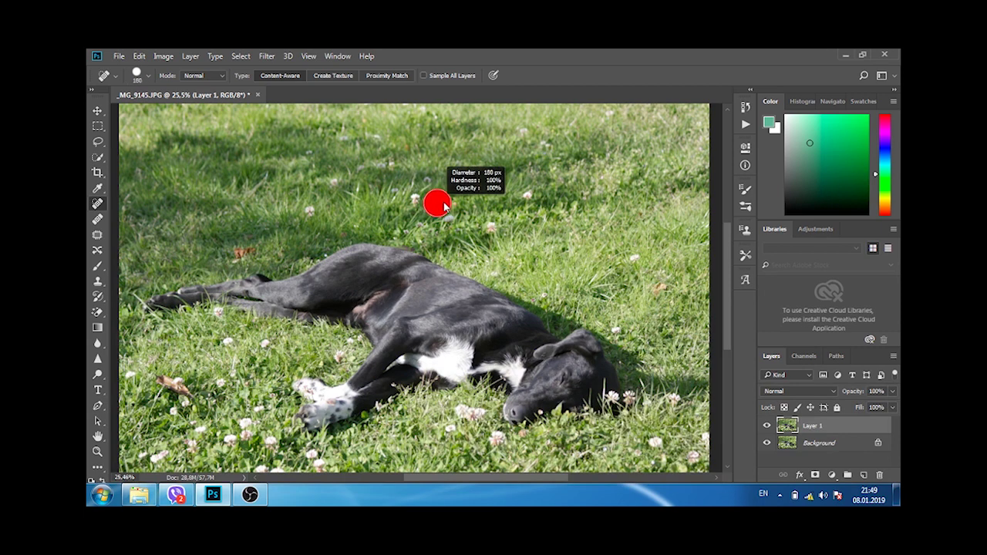
pyautogui.moveTo(437, 204)
pyautogui.mouseDown()
pyautogui.moveTo(486, 203)
pyautogui.moveTo(449, 208)
pyautogui.moveTo(434, 222)
pyautogui.moveTo(460, 216)
pyautogui.moveTo(439, 205)
pyautogui.moveTo(439, 220)
pyautogui.moveTo(463, 205)
pyautogui.moveTo(431, 219)
pyautogui.mouseUp()
pyautogui.moveTo(431, 219); pyautogui.dragTo(438, 210)
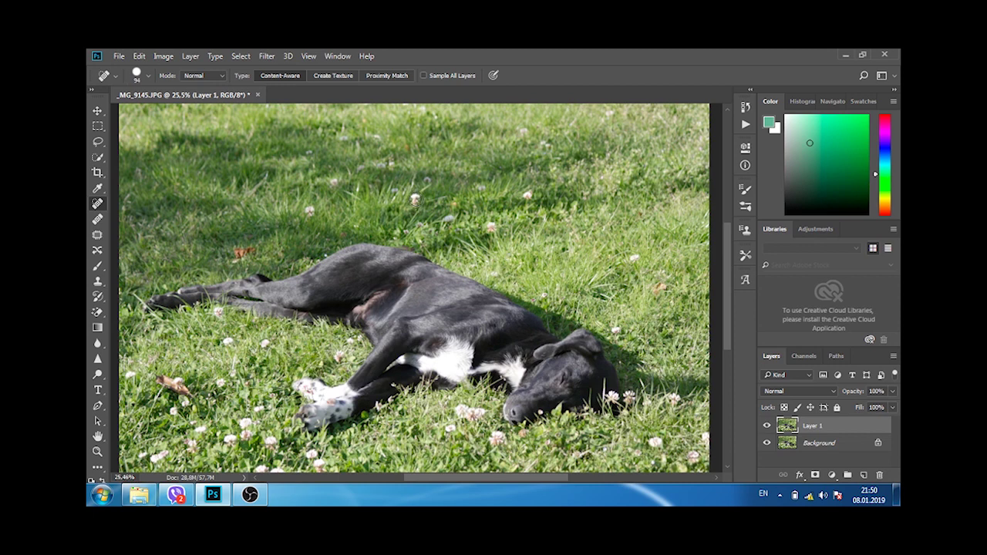
# Heal away nine small white clover flowers and specks in the grass above the dog
pyautogui.click(415, 199)
pyautogui.click(429, 181)
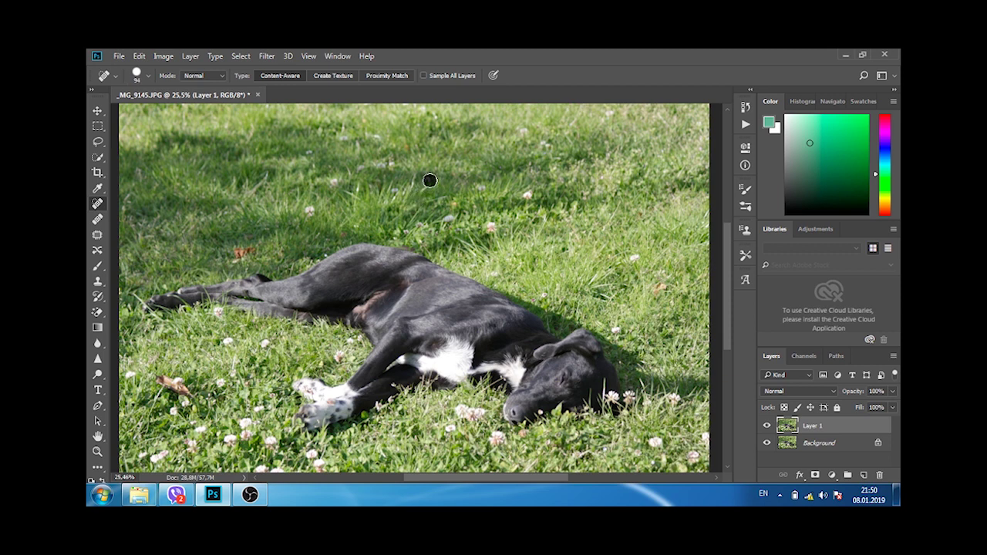
pyautogui.click(448, 217)
pyautogui.click(491, 227)
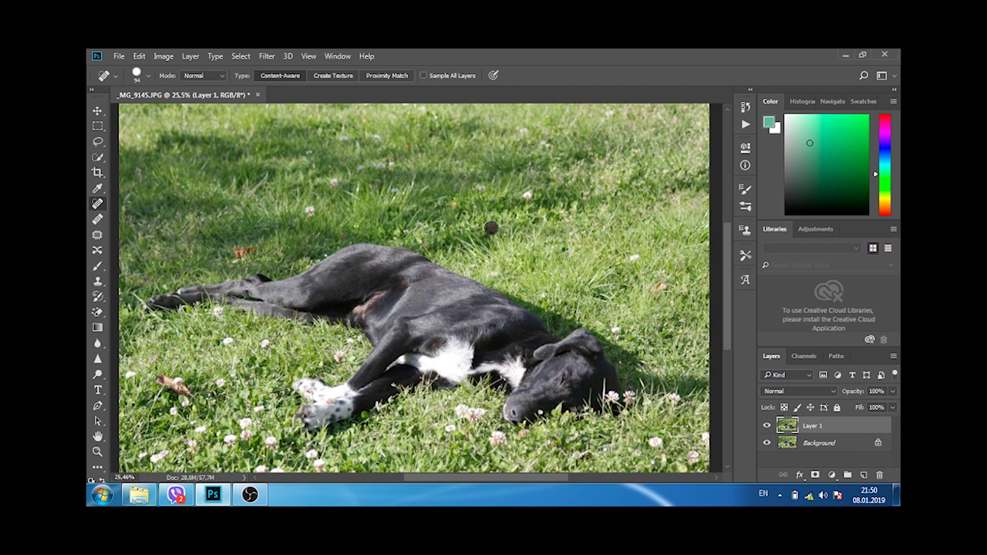
pyautogui.click(529, 193)
pyautogui.click(311, 211)
pyautogui.click(336, 186)
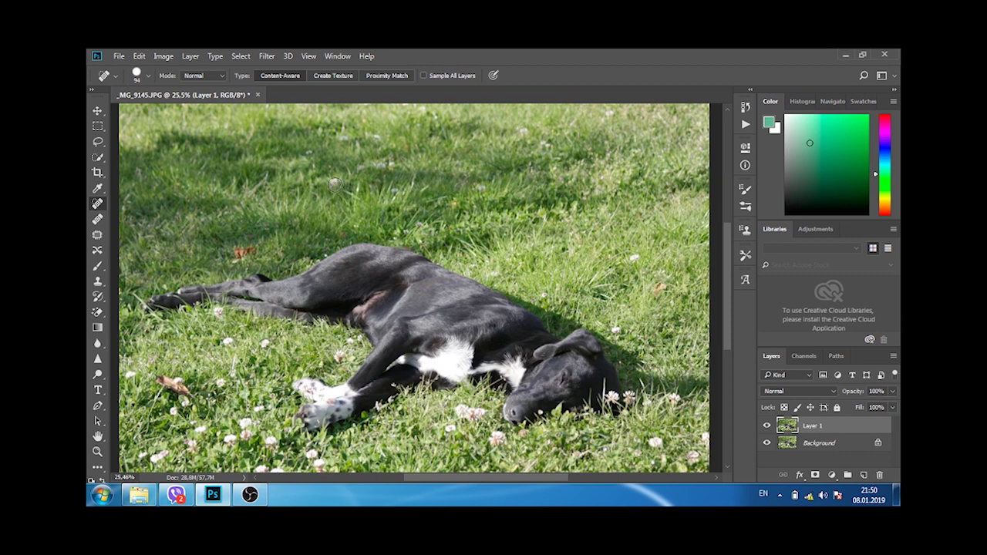
pyautogui.click(397, 193)
pyautogui.click(634, 259)
# Heal away the dry brown leaf near the dog's hind legs
pyautogui.click(251, 252)
pyautogui.click(239, 253)
pyautogui.scroll(2, 239, 252)
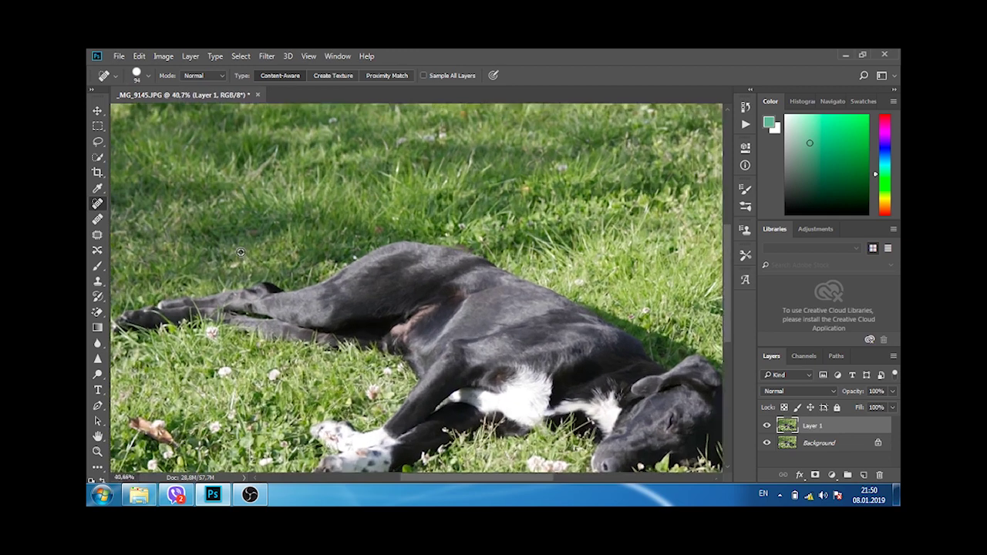
# Zoom in and heal two small brown spots in the grass
pyautogui.scroll(2, 239, 253)
pyautogui.click(285, 200)
pyautogui.click(624, 195)
pyautogui.scroll(-3, 334, 247)
pyautogui.scroll(-3, 334, 247)
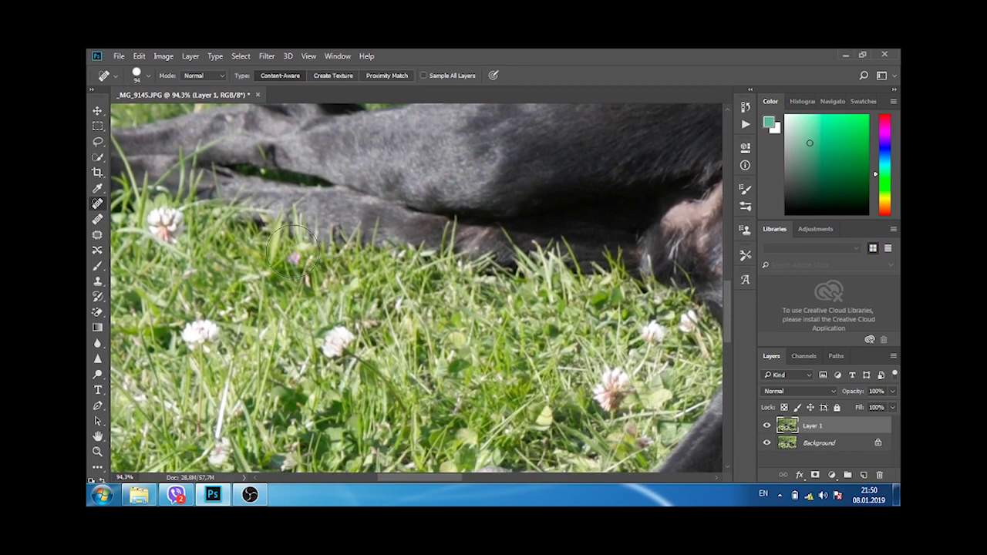
# Heal a spot and a white clover flower below the dog's legs, then zoom out
pyautogui.click(334, 321)
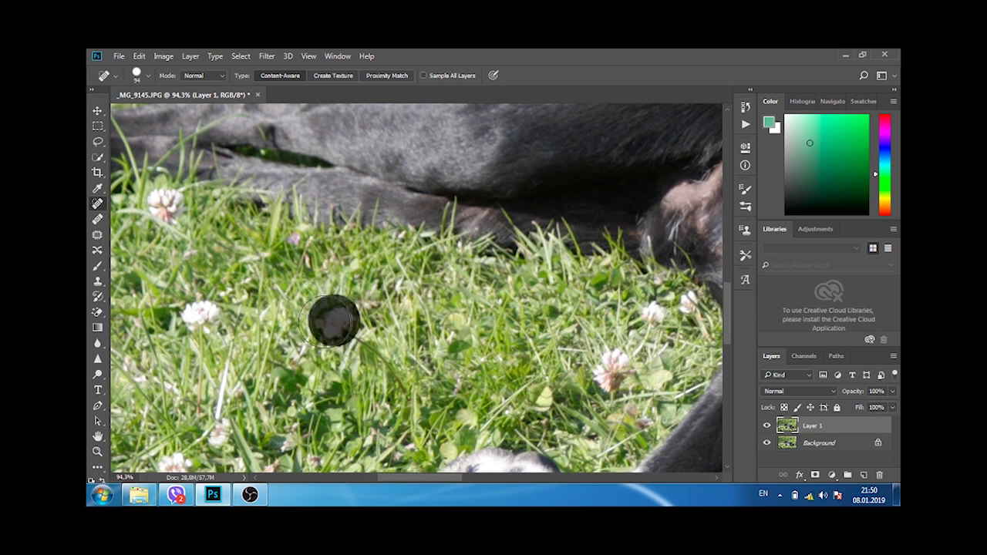
pyautogui.click(200, 315)
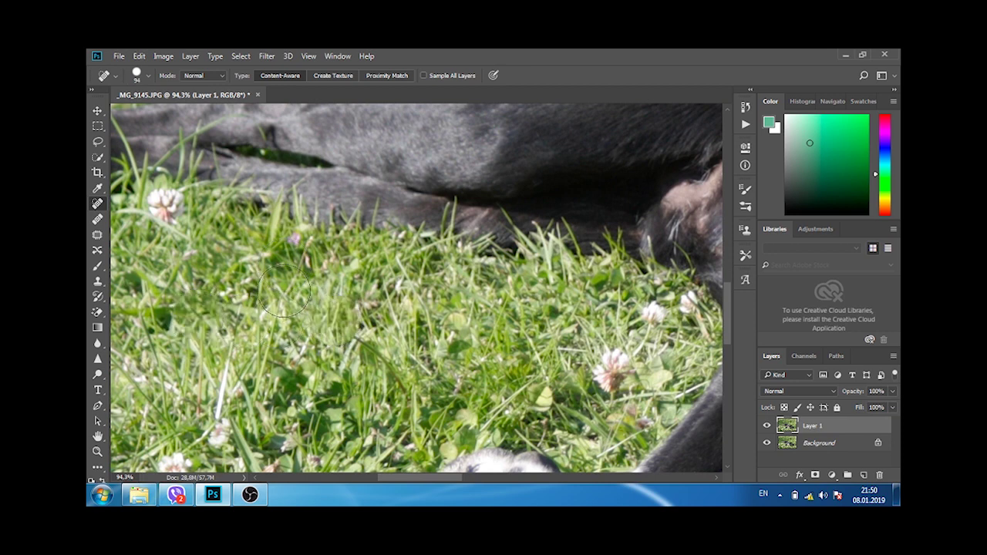
pyautogui.scroll(-2, 284, 293)
pyautogui.scroll(-3, 340, 303)
pyautogui.scroll(-3, 393, 311)
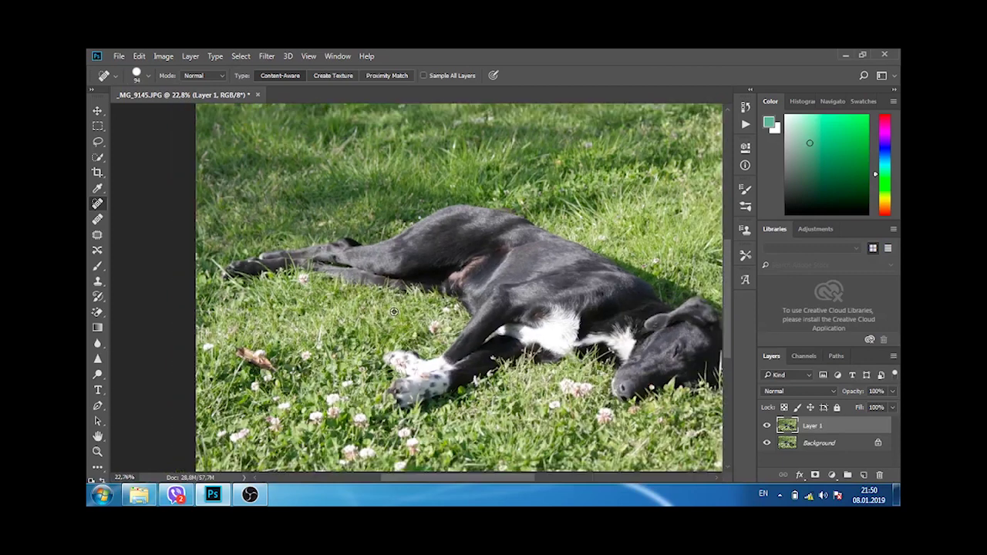
pyautogui.scroll(-1, 393, 312)
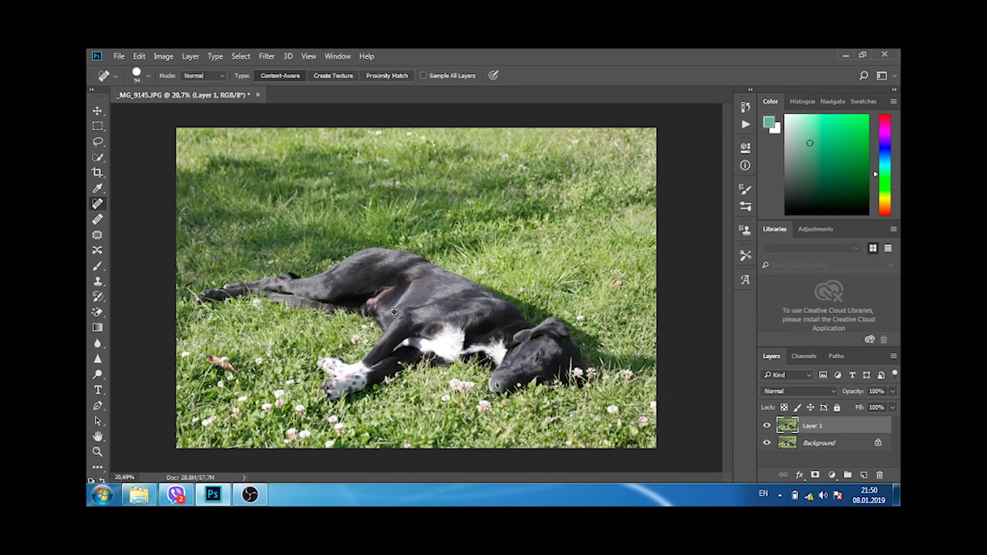
pyautogui.scroll(-1, 393, 312)
pyautogui.scroll(1, 393, 311)
pyautogui.click(767, 427)
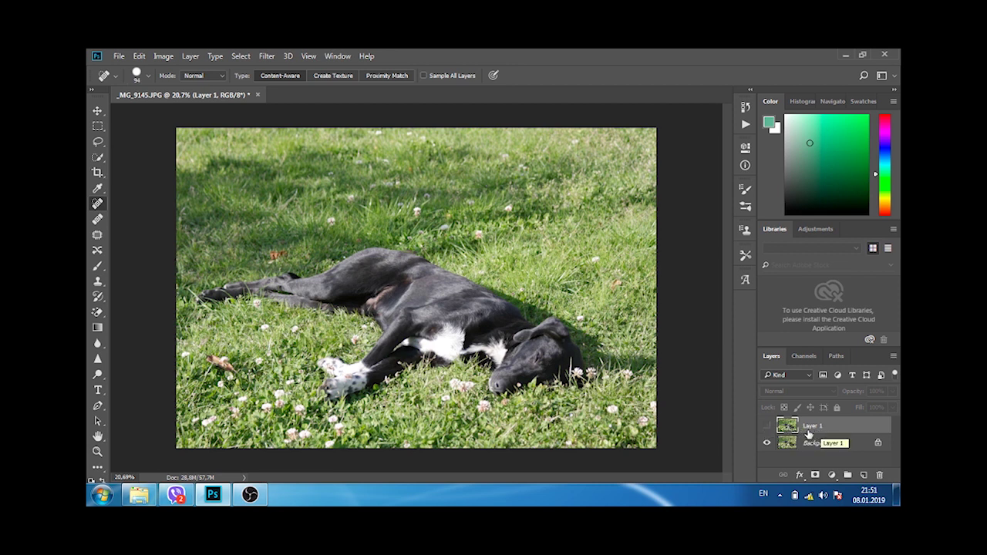
pyautogui.click(768, 428)
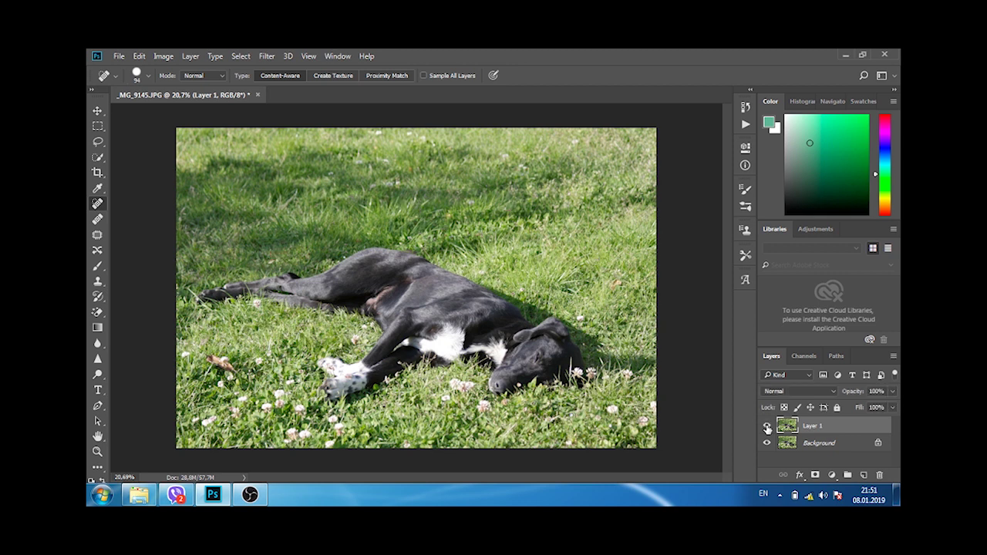